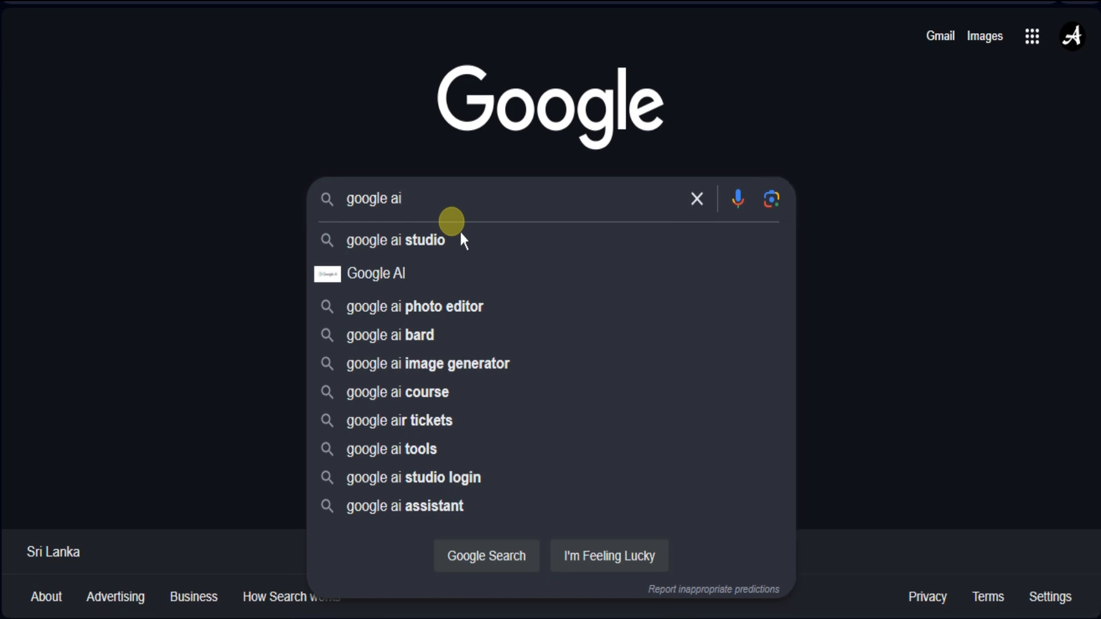
Search Google for google ai studio, open the Google AI Studio site and accept its terms with both consent options ticked.
click(459, 243)
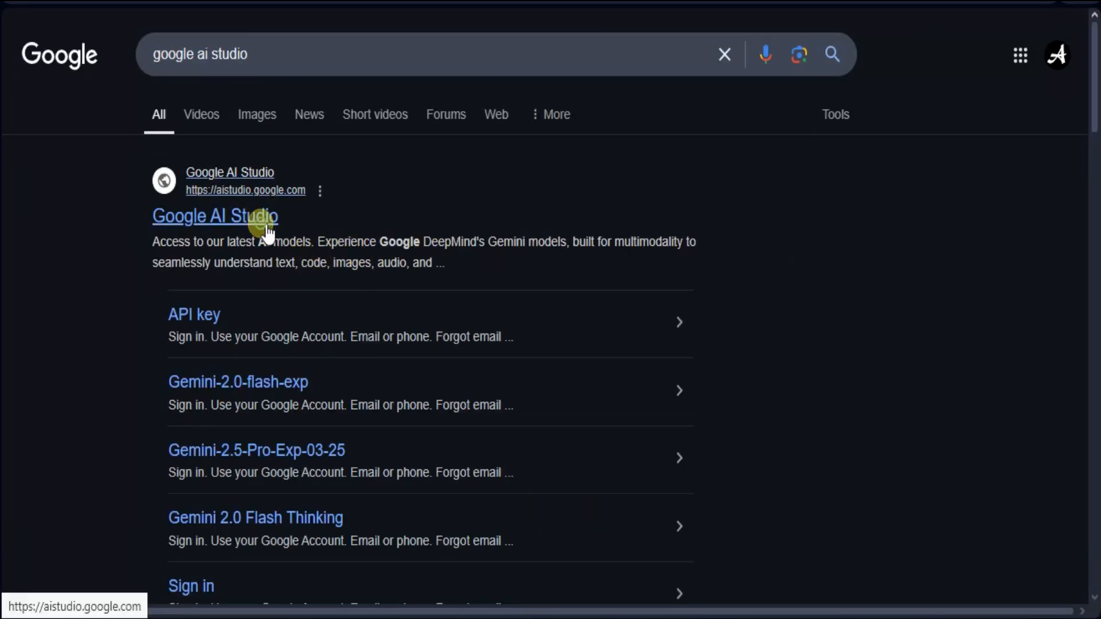
click(265, 223)
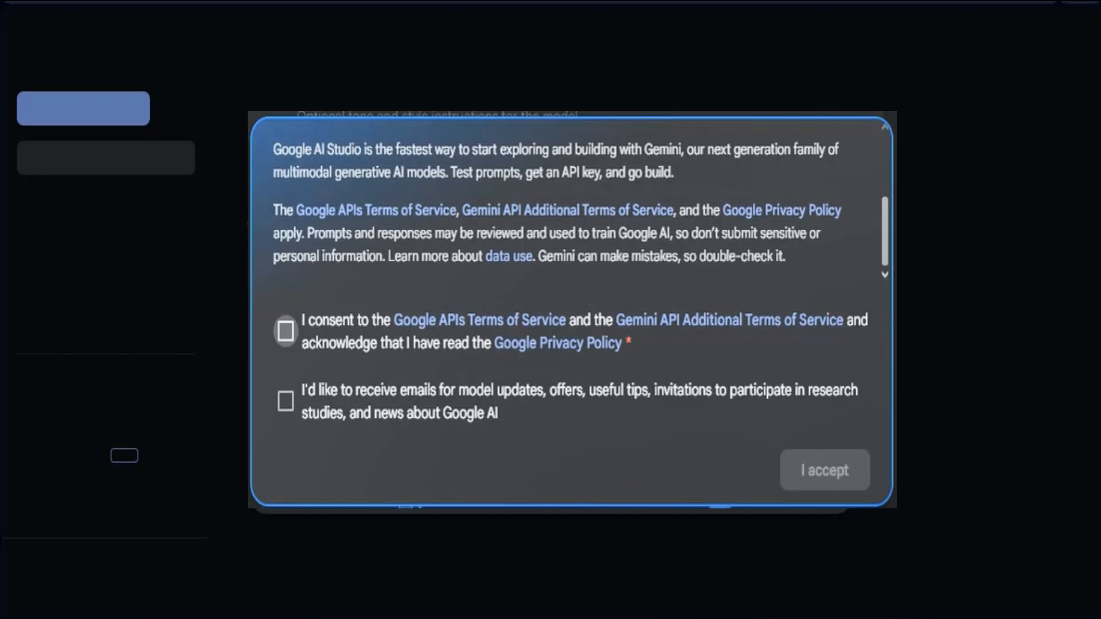
click(418, 494)
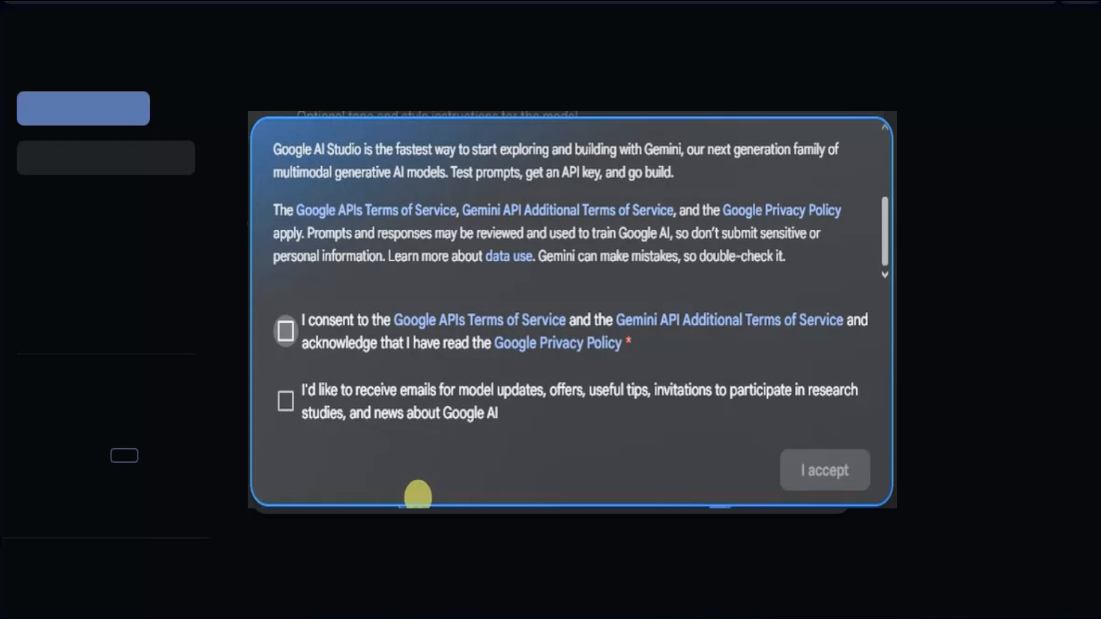
click(286, 331)
click(286, 400)
click(815, 473)
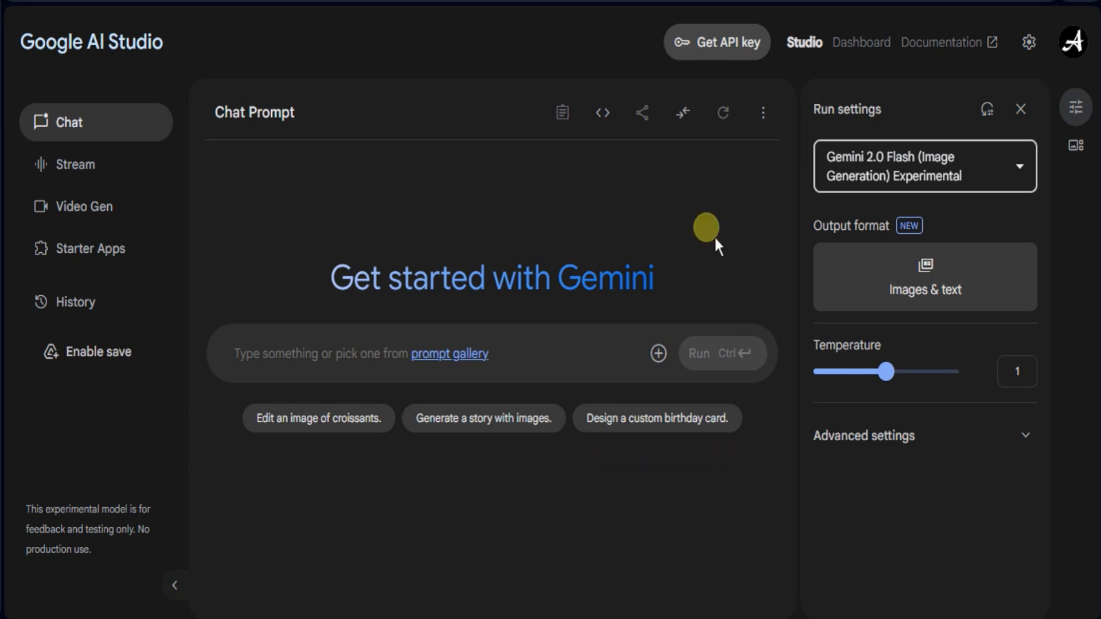
Choose the Gemini 2.0 Flash (Image Generation) Experimental model and keep the temperature at 1.
click(1014, 179)
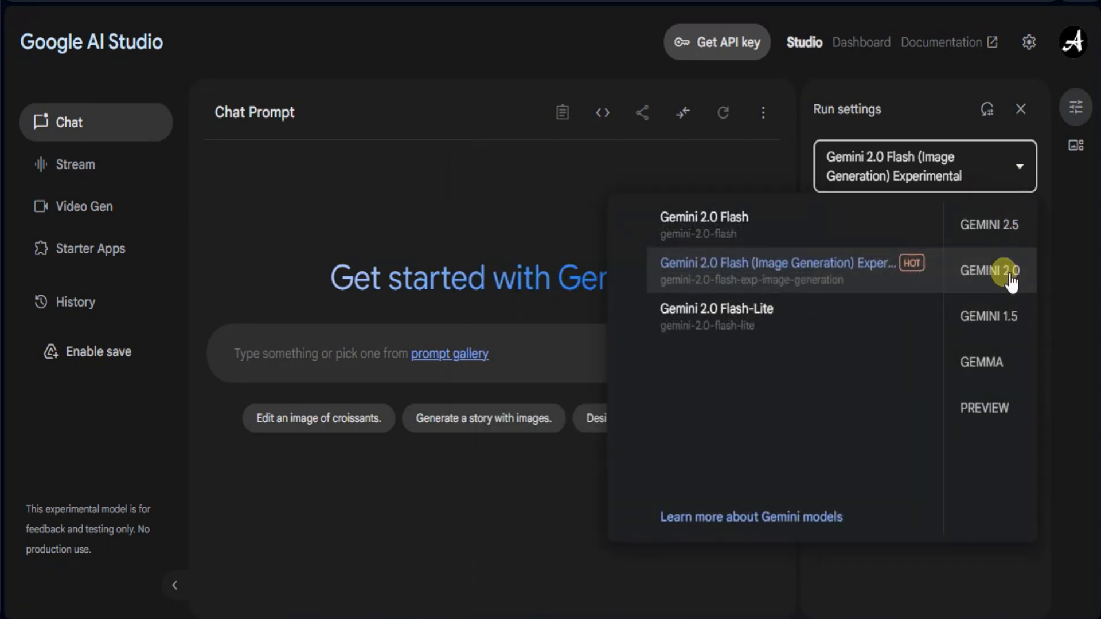
mouse_move(768, 280)
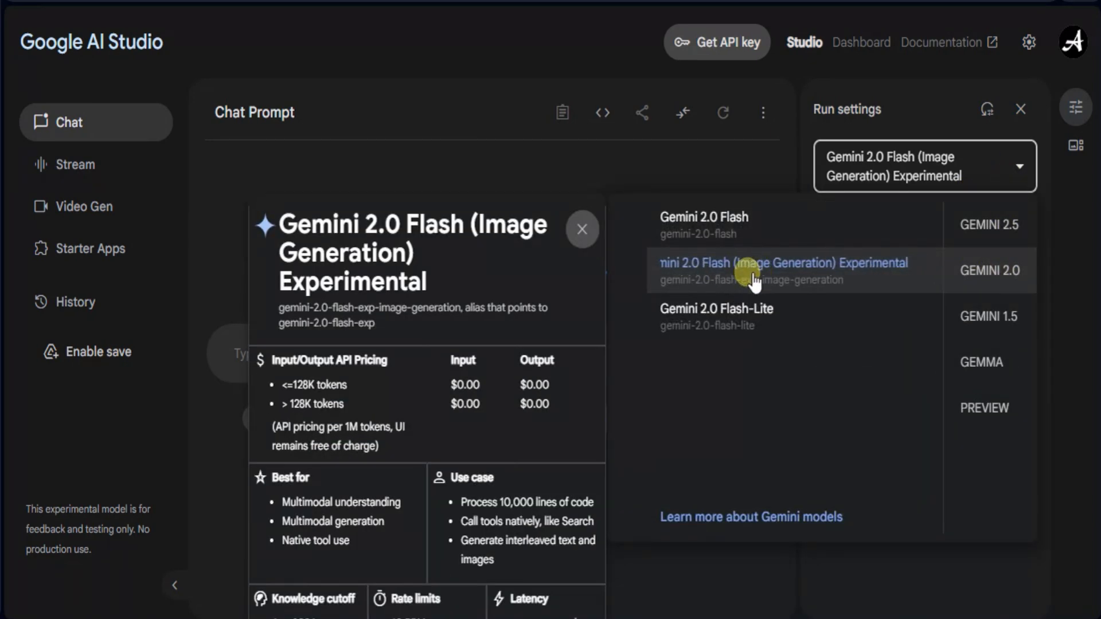
click(769, 280)
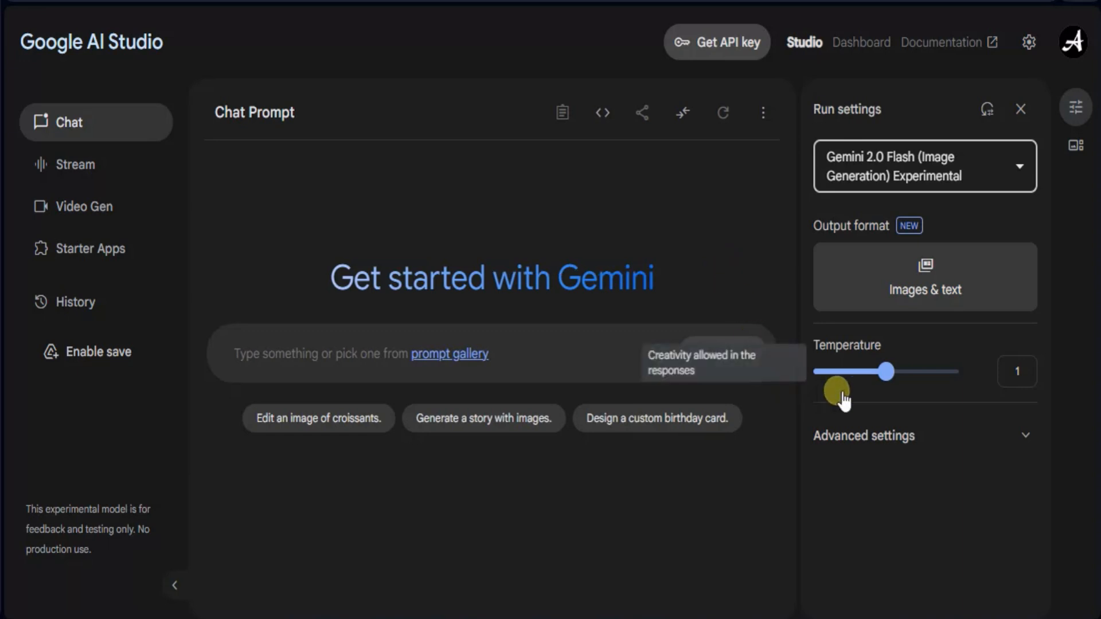
mouse_move(893, 383)
mouse_down()
mouse_move(855, 381)
mouse_move(924, 390)
mouse_move(886, 391)
mouse_up()
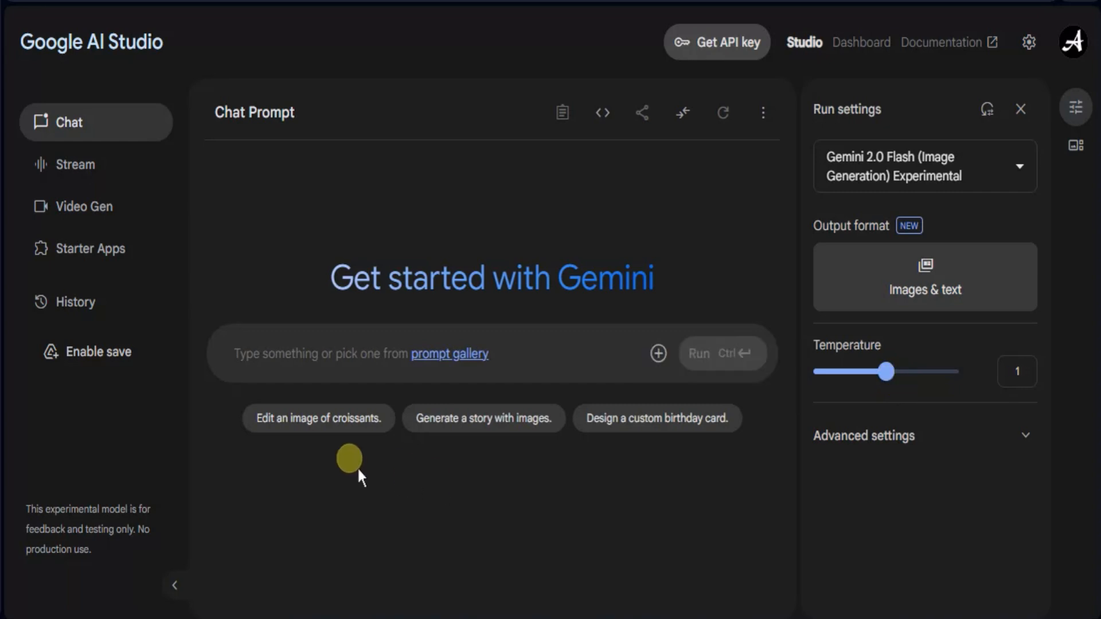
Run the sample prompt for editing an image of croissants, then run "zoom out" on the result and compare the images.
click(316, 421)
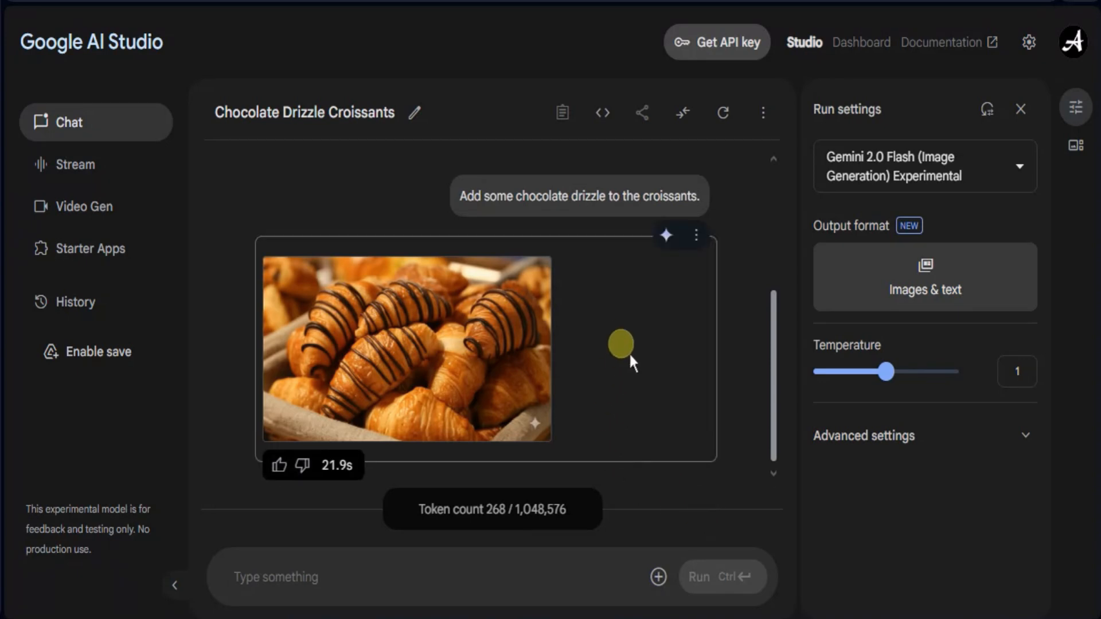
text(zoom out)
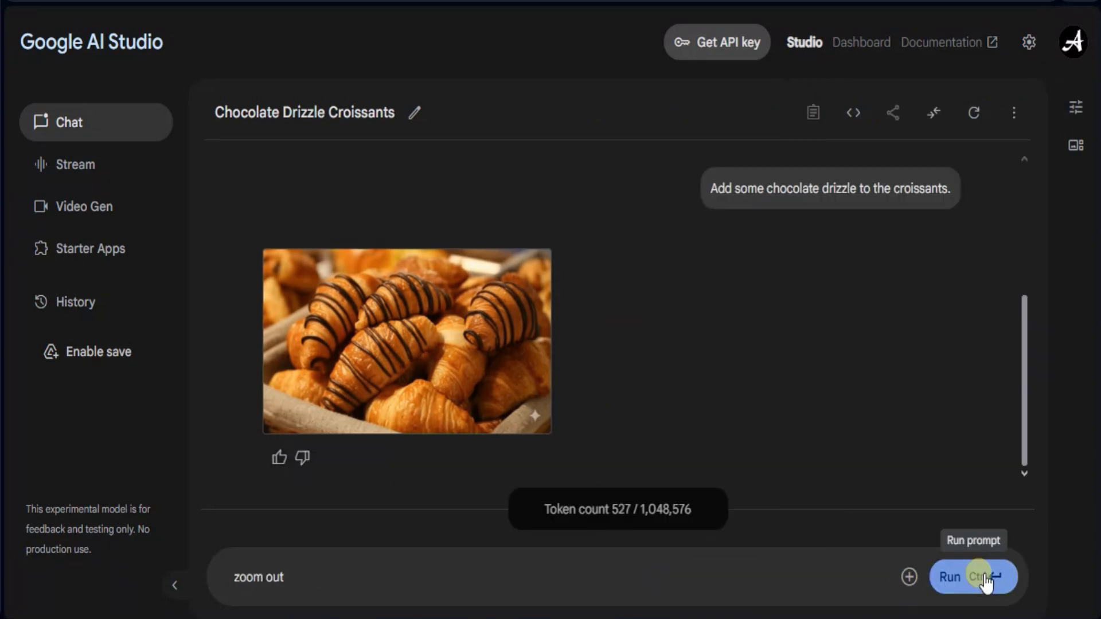
click(982, 578)
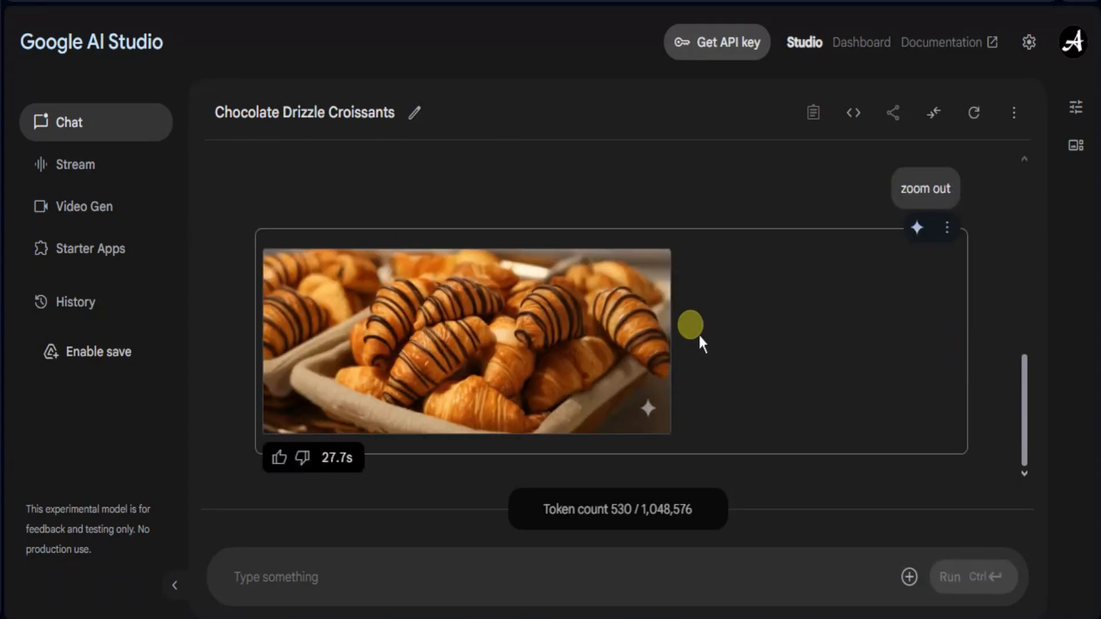
scroll(571, 352, up, 3)
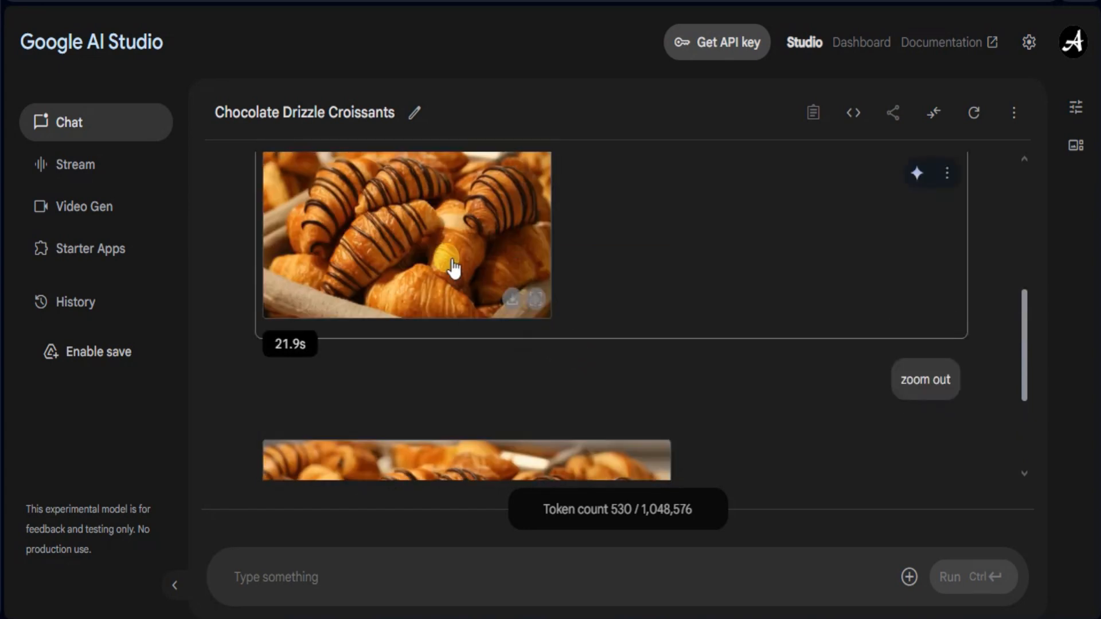
scroll(508, 280, up, 1)
scroll(508, 281, up, 1)
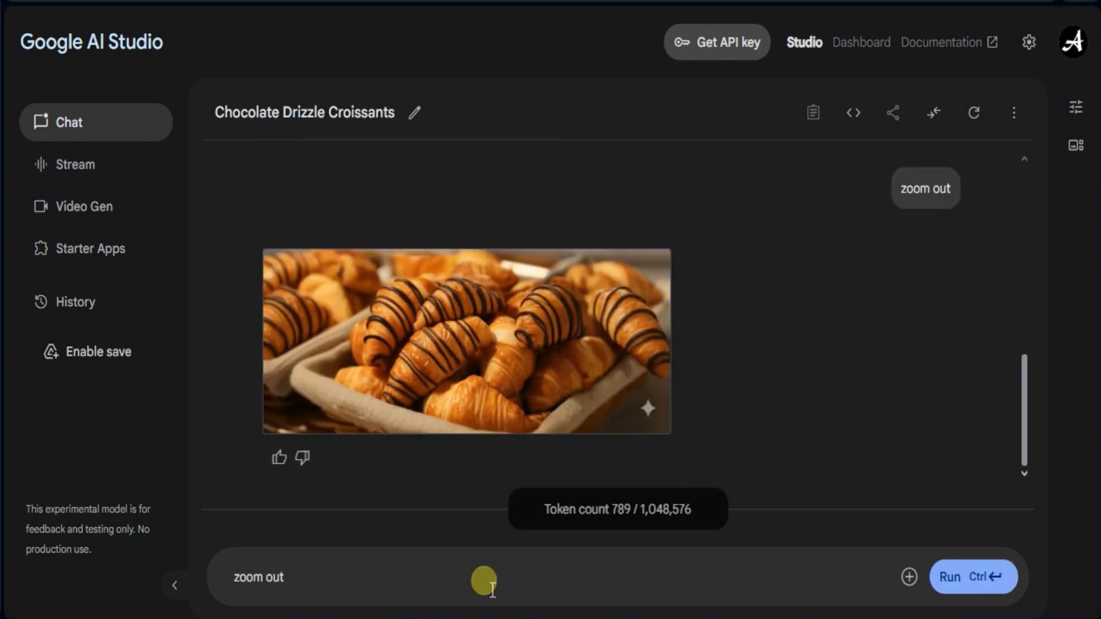
Run the prompt "zoom out to the restaurant" on the croissant image and inspect the result.
text(to the restaurant)
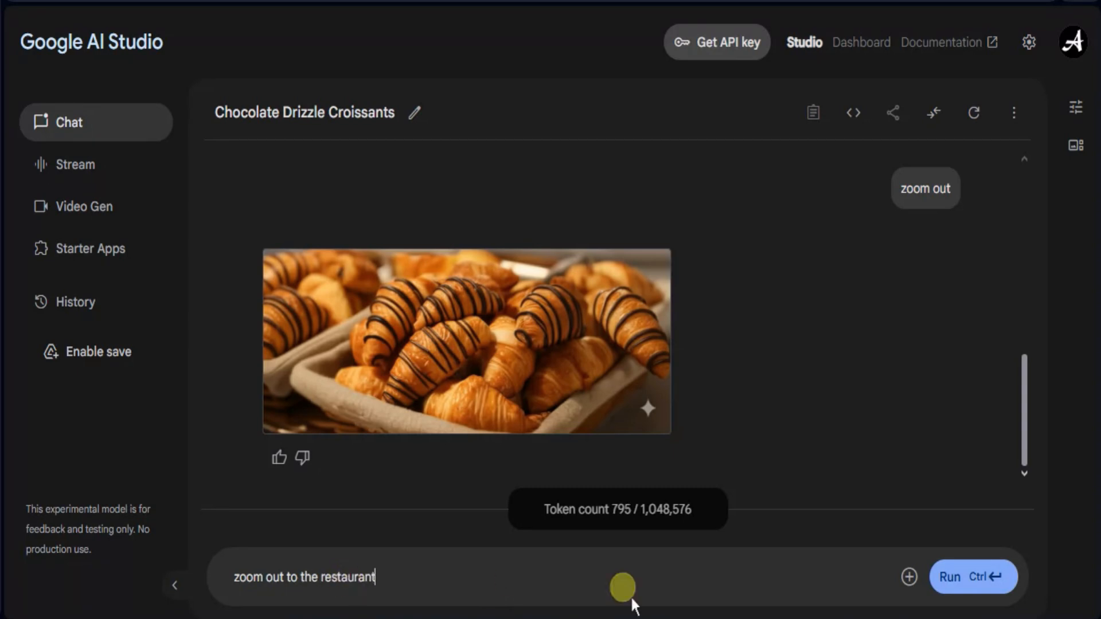
click(964, 577)
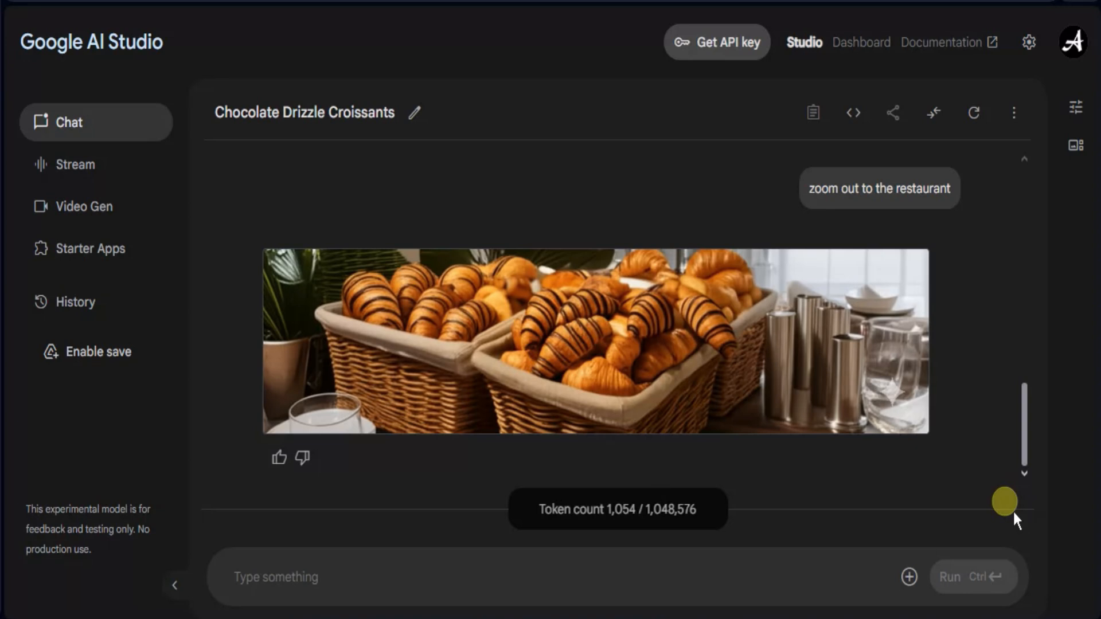
mouse_move(858, 428)
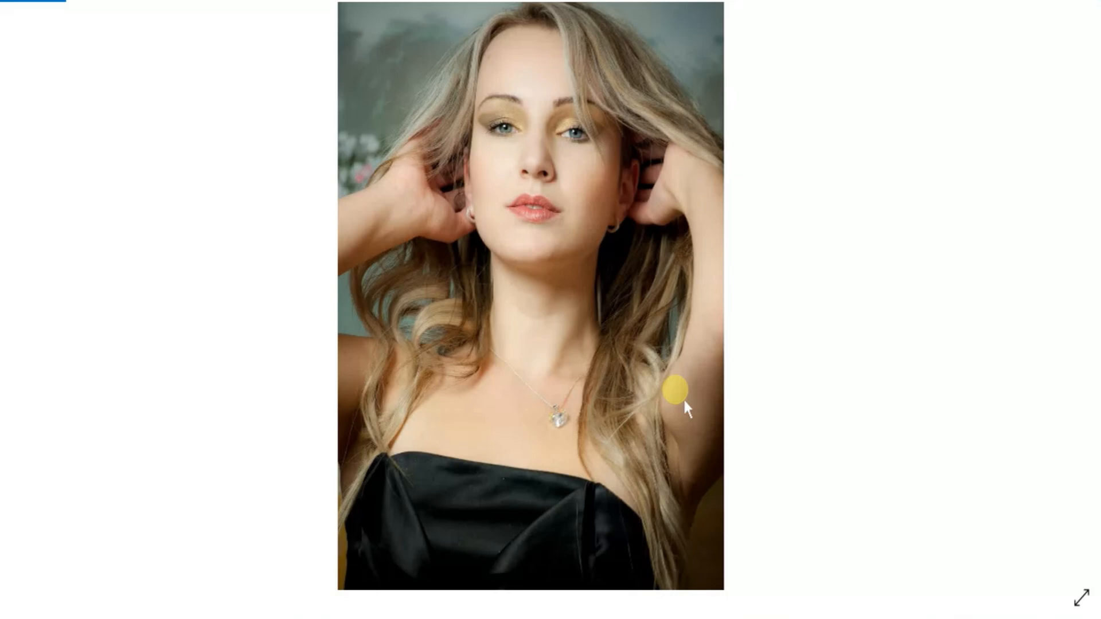
Upload the image file woman from New folder (4) into a new chat prompt.
click(658, 354)
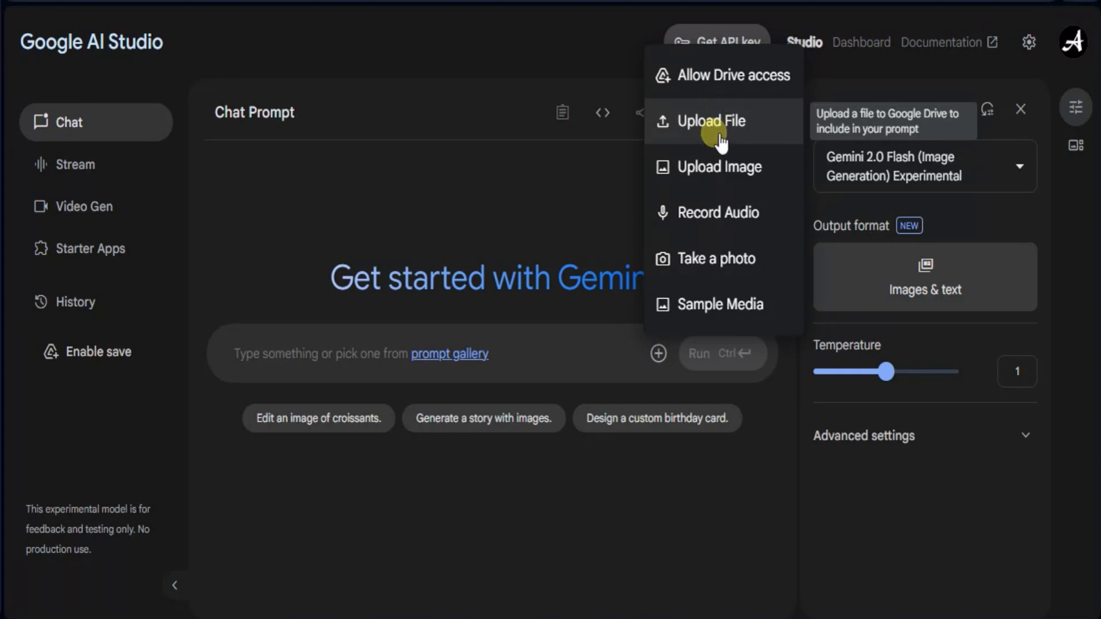
click(677, 167)
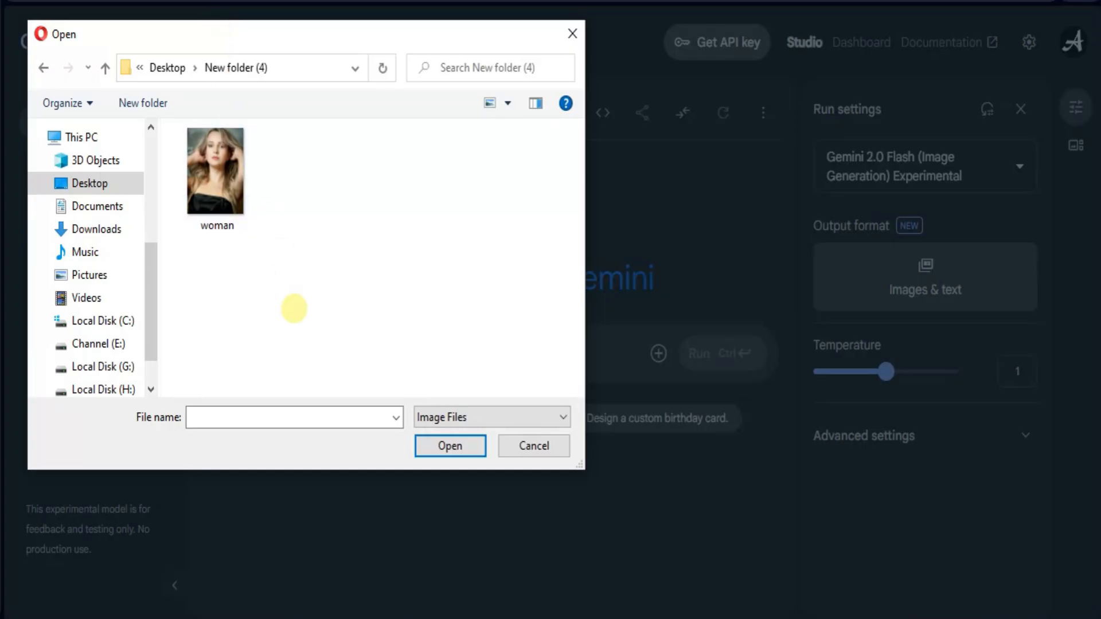
click(232, 232)
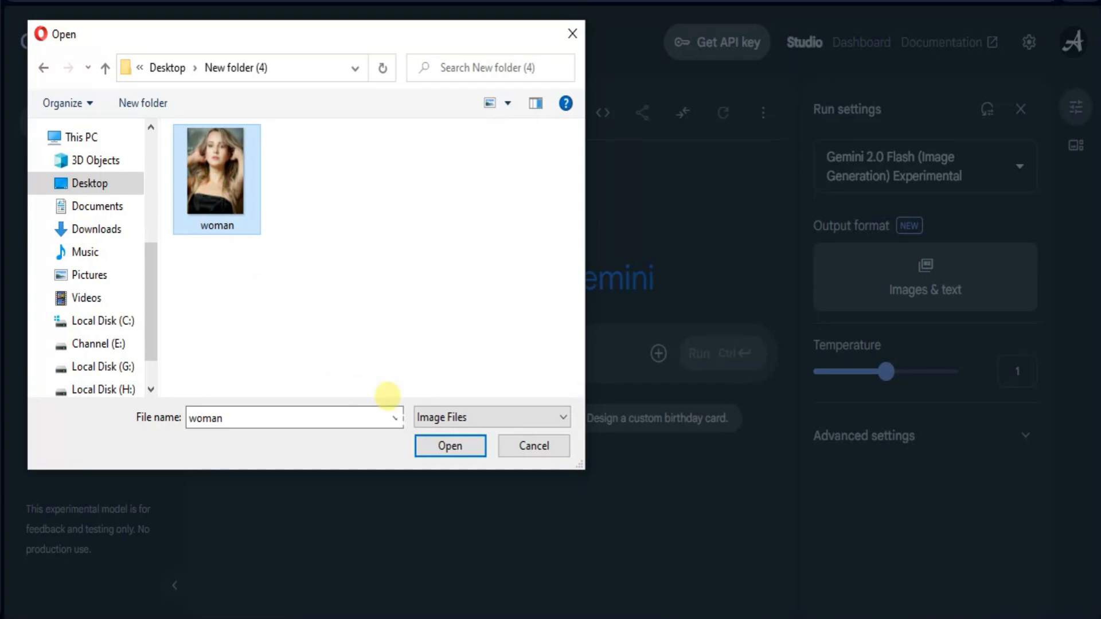
click(450, 447)
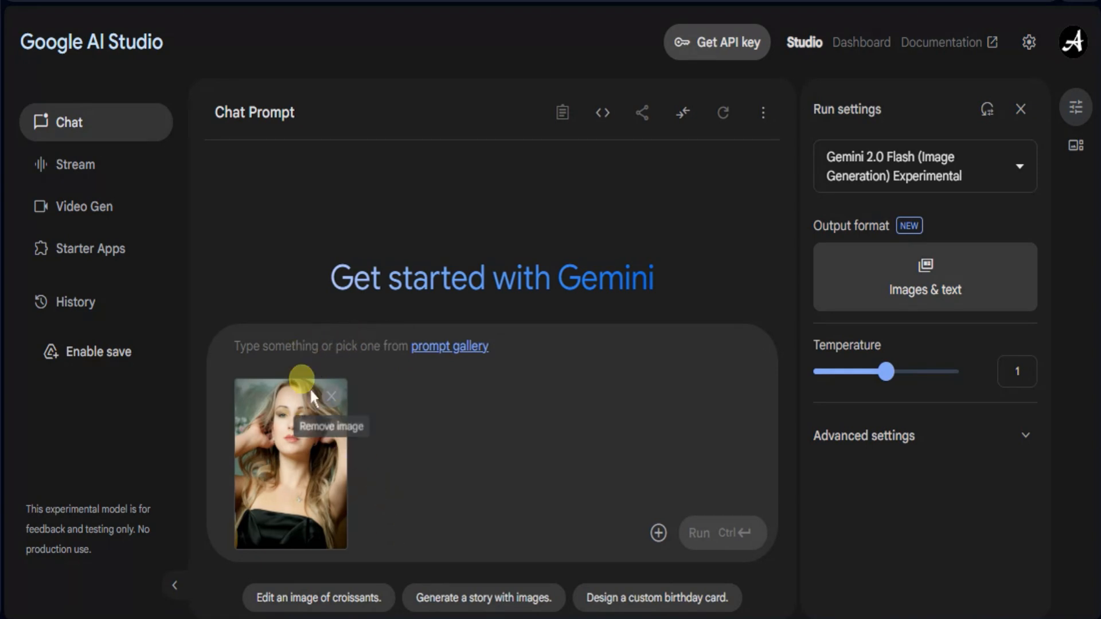
Run the prompt "wearing a red t shirt." on the uploaded photo and compare the generated image with the original.
click(289, 349)
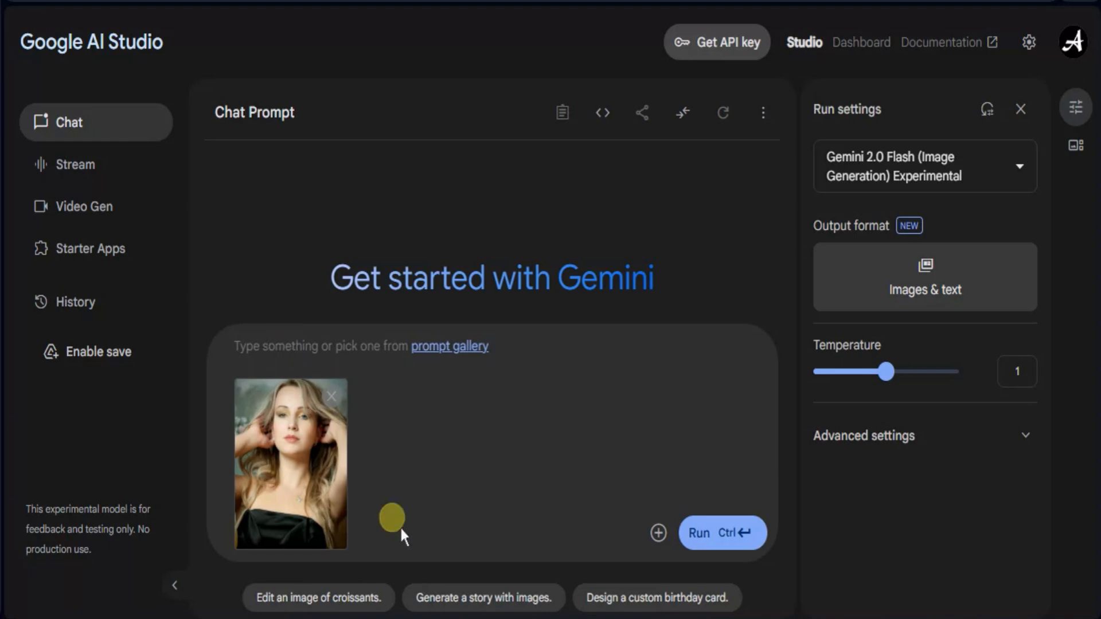
text(wearing a red t shirt)
text(.)
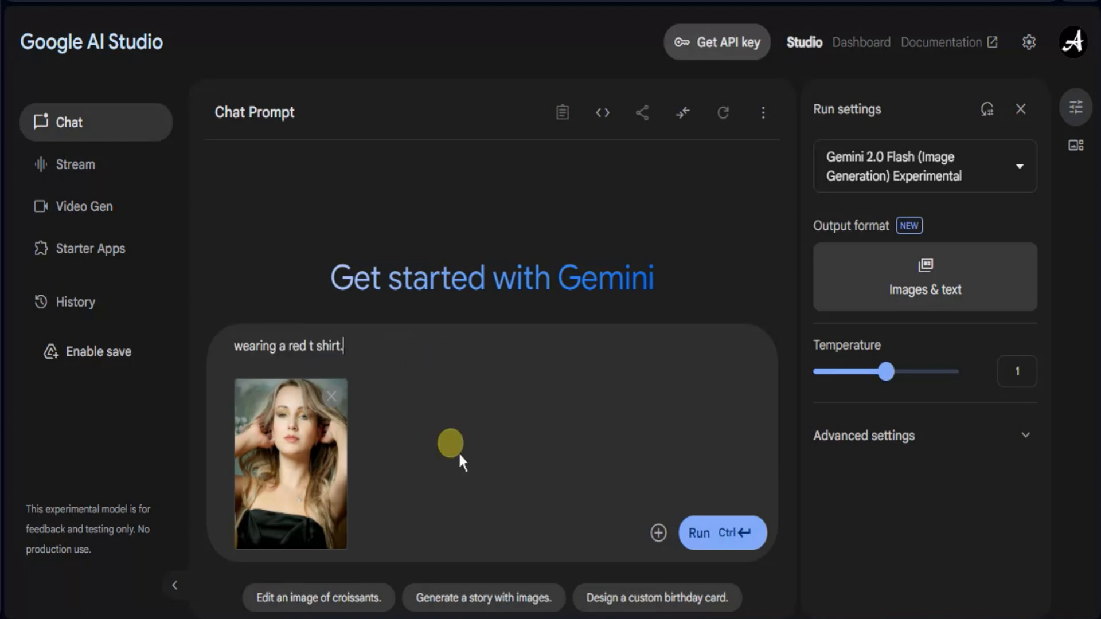
click(730, 532)
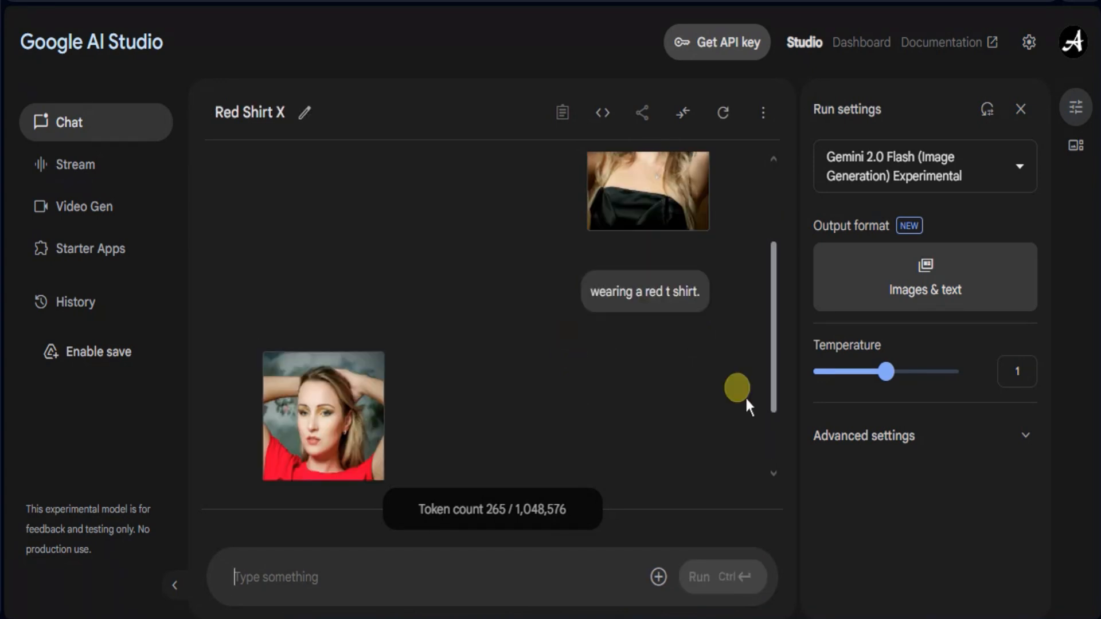
scroll(497, 414, down, 2)
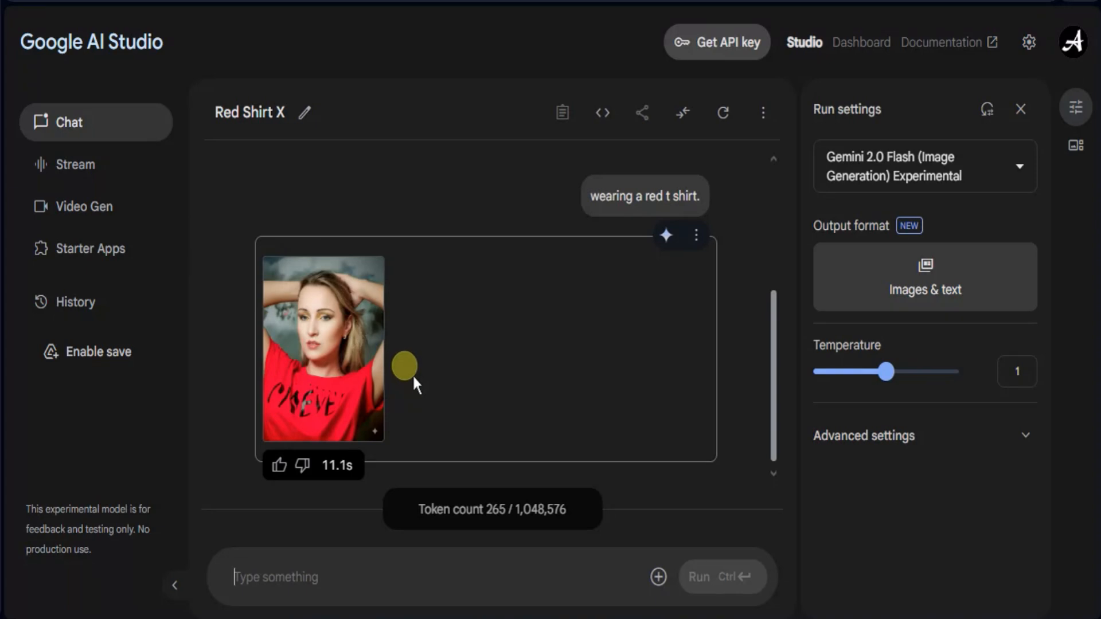
scroll(476, 367, up, 3)
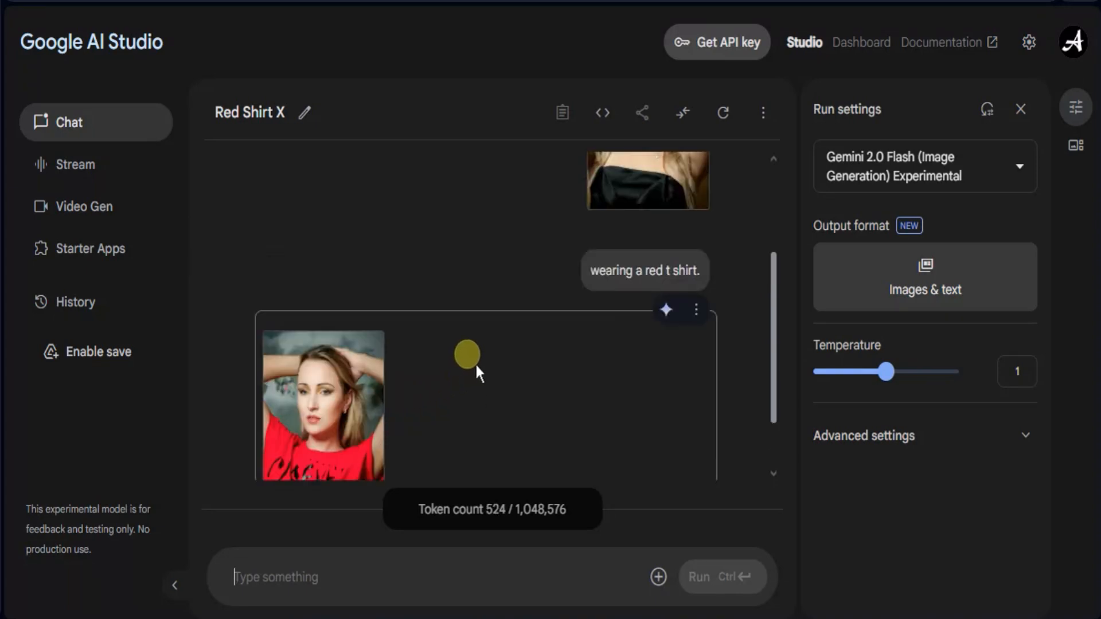
scroll(475, 363, down, 2)
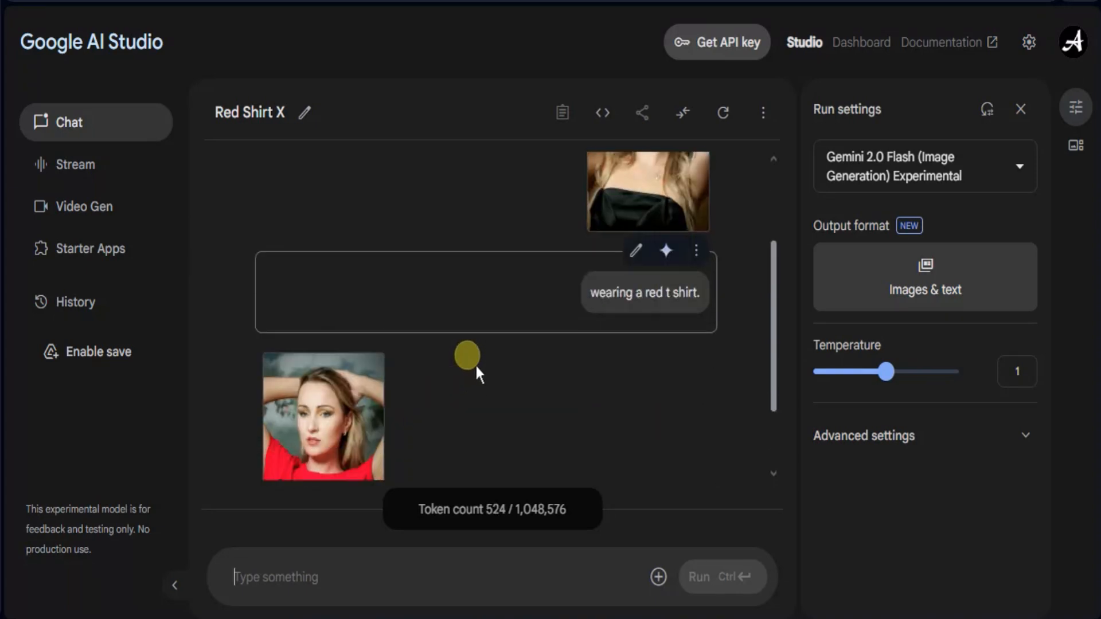
scroll(475, 364, up, 2)
scroll(474, 364, down, 2)
scroll(475, 363, down, 2)
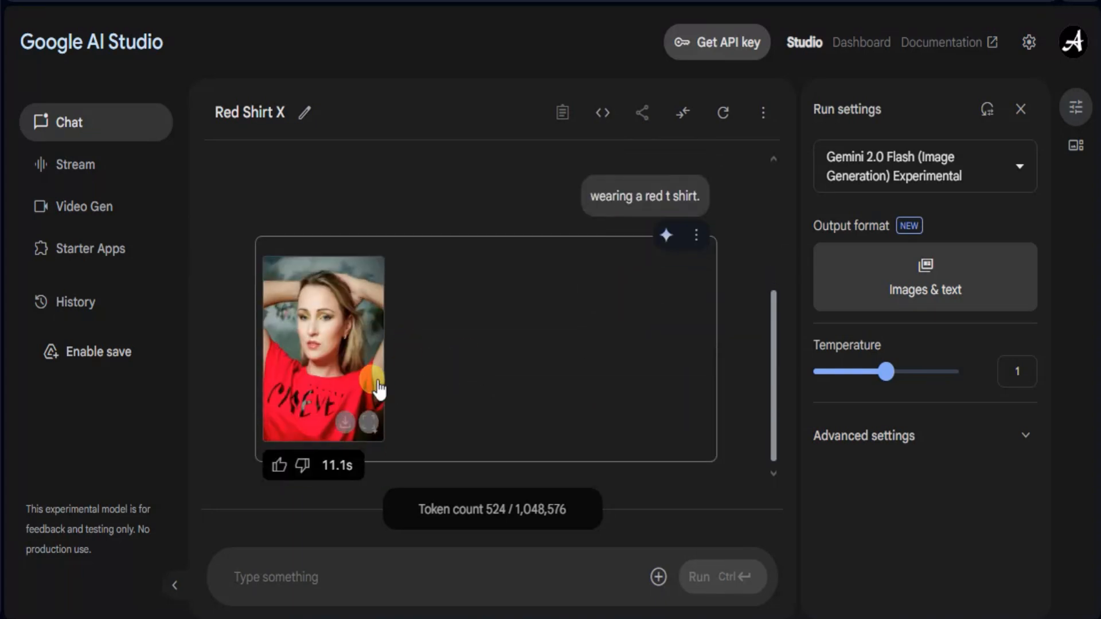
Rerun the red t-shirt response at the same temperature and check the new image.
click(675, 236)
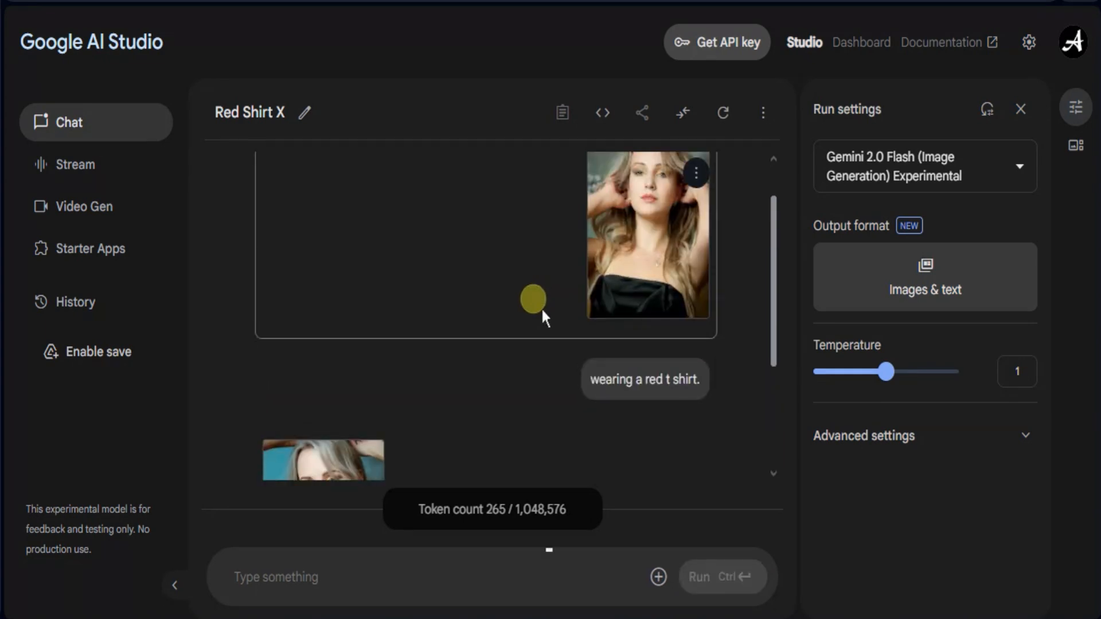
scroll(542, 308, down, 1)
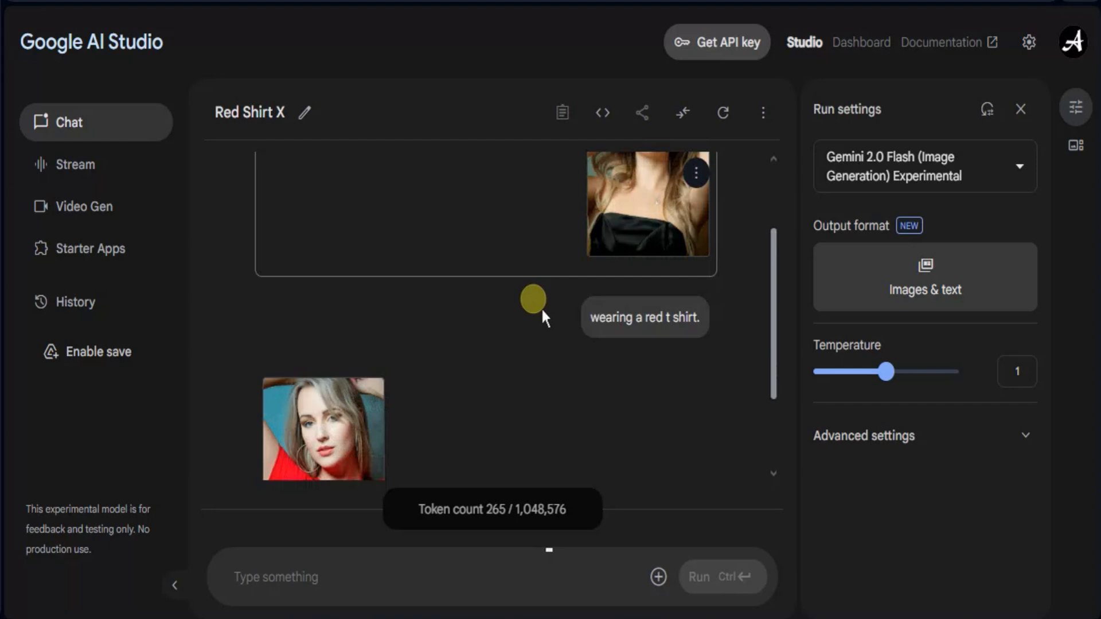
scroll(541, 308, down, 1)
Set the temperature to 0.2, rerun the red t-shirt response and review the regenerated image.
drag(885, 372, 833, 378)
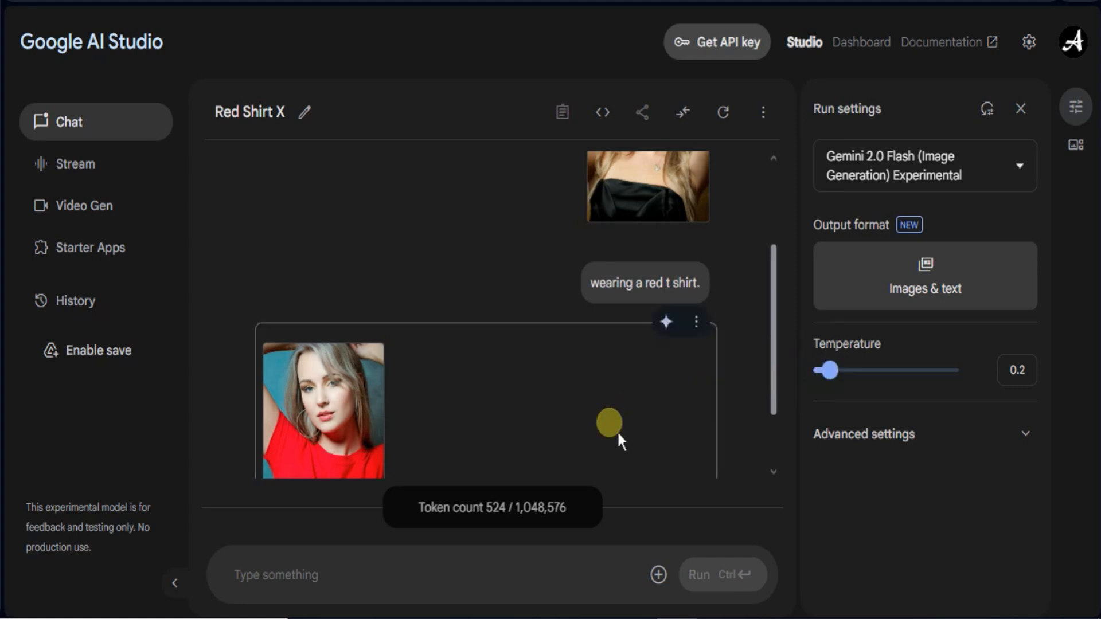
click(666, 322)
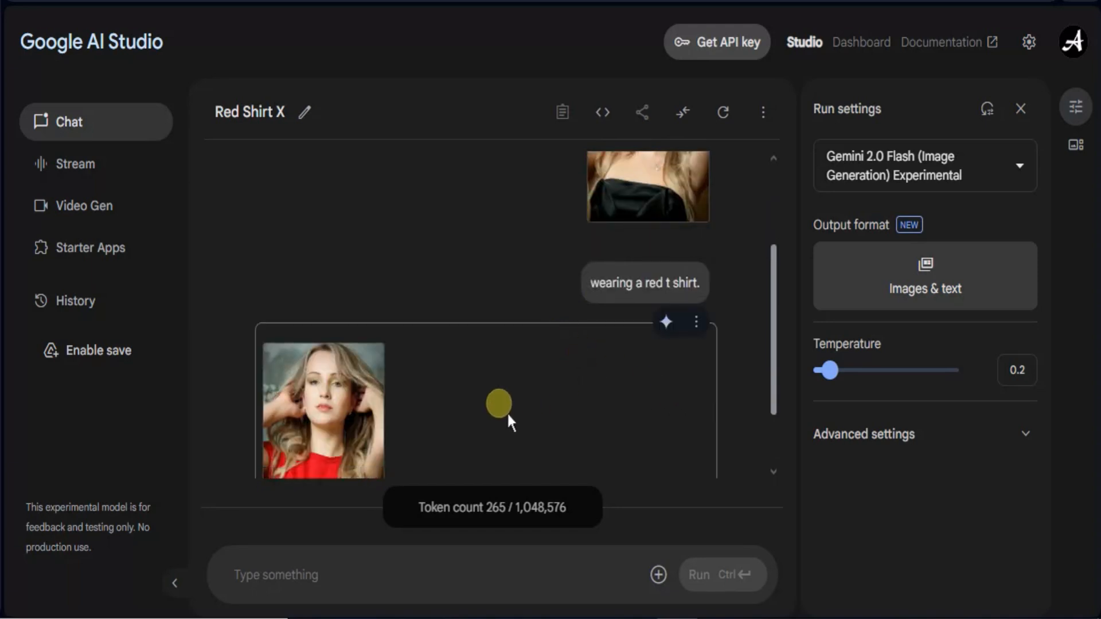
scroll(508, 414, down, 2)
mouse_move(357, 420)
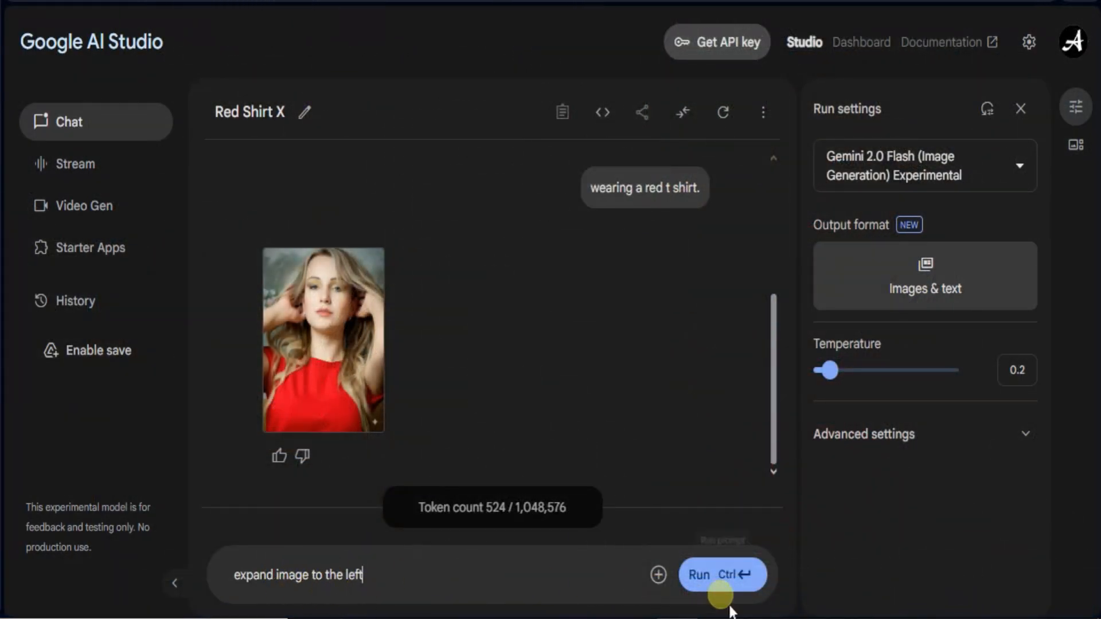
Run the prompt "expand image to the left" on the red t-shirt image and view the result at full size.
click(718, 582)
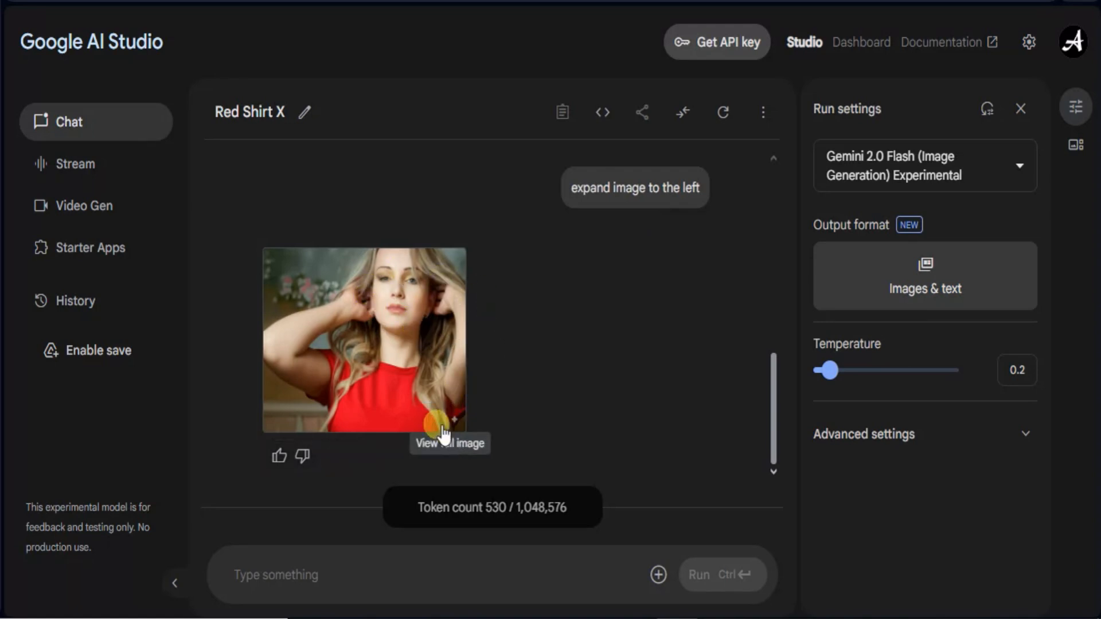
click(427, 413)
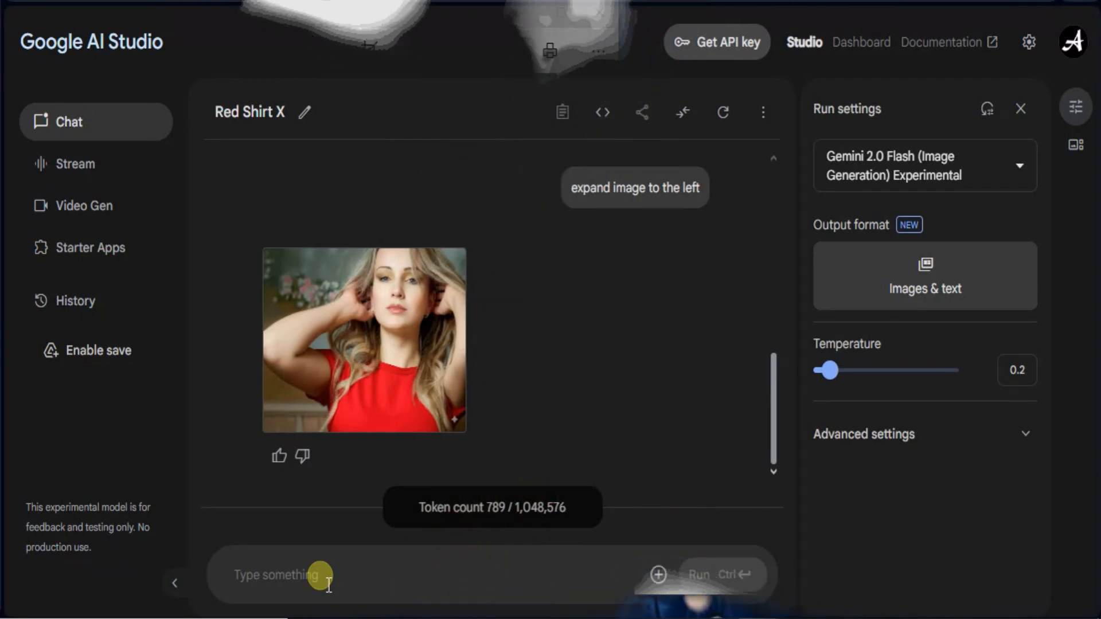
Run the prompt "curly hairstyle" on the expanded red t-shirt image.
click(292, 575)
text(curly hairstyle)
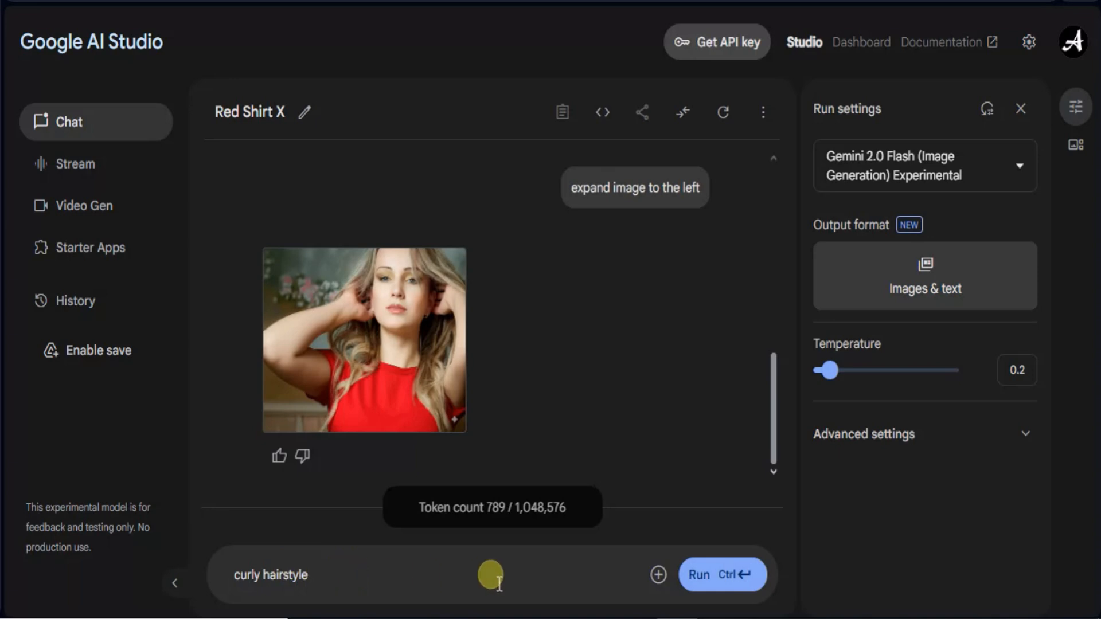
click(737, 575)
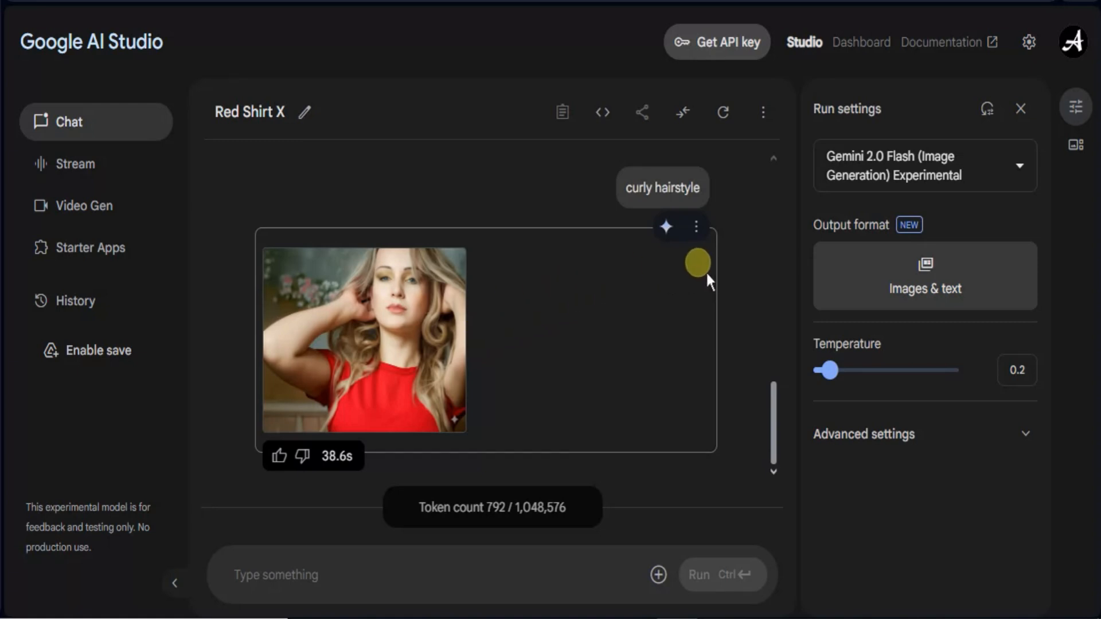
click(695, 234)
click(619, 313)
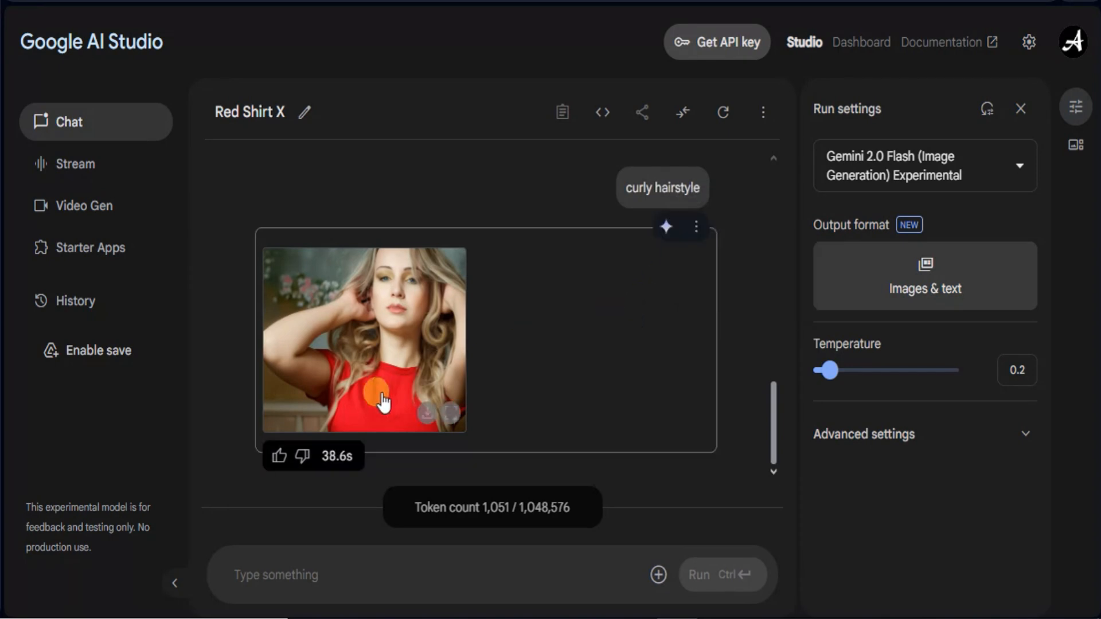
Inspect the generated curly hairstyle image at full size, download it and close the preview.
click(453, 414)
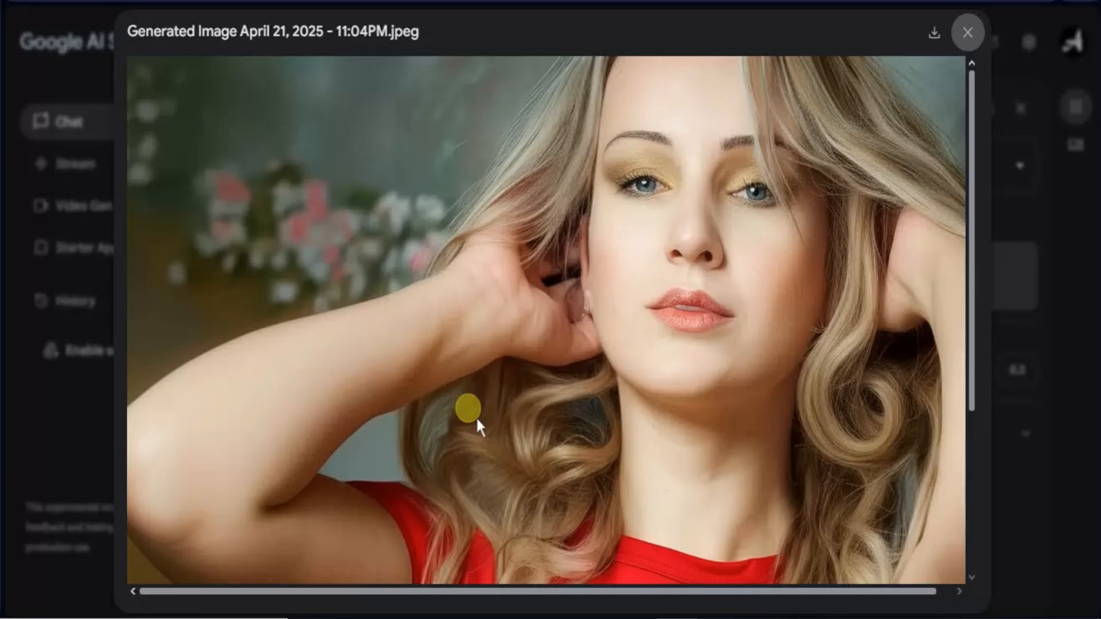
scroll(586, 328, down, 2)
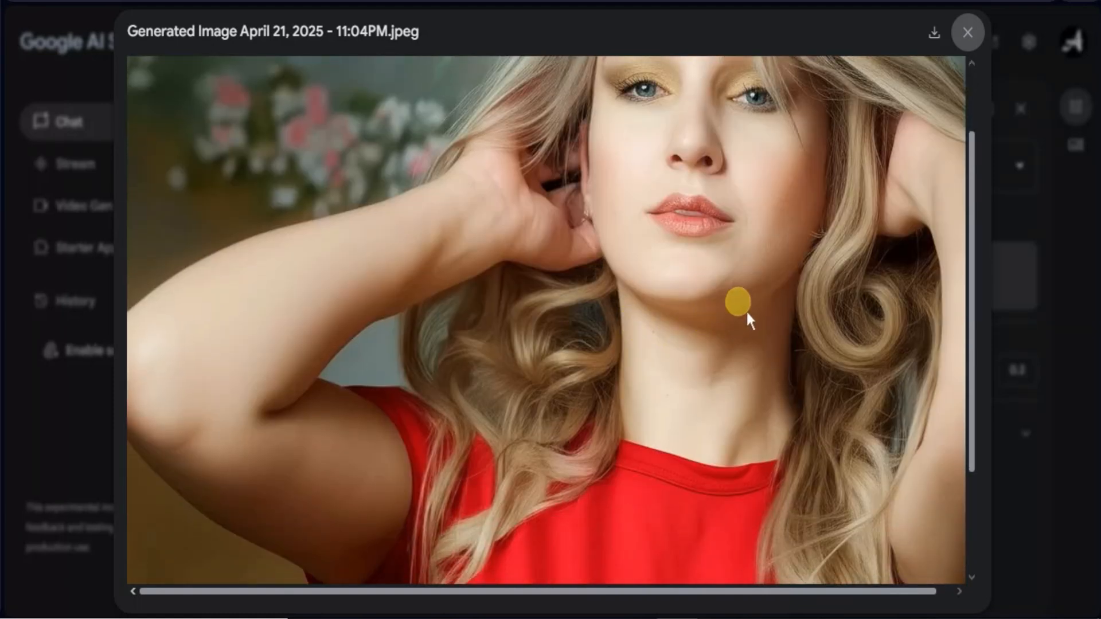
scroll(748, 313, up, 2)
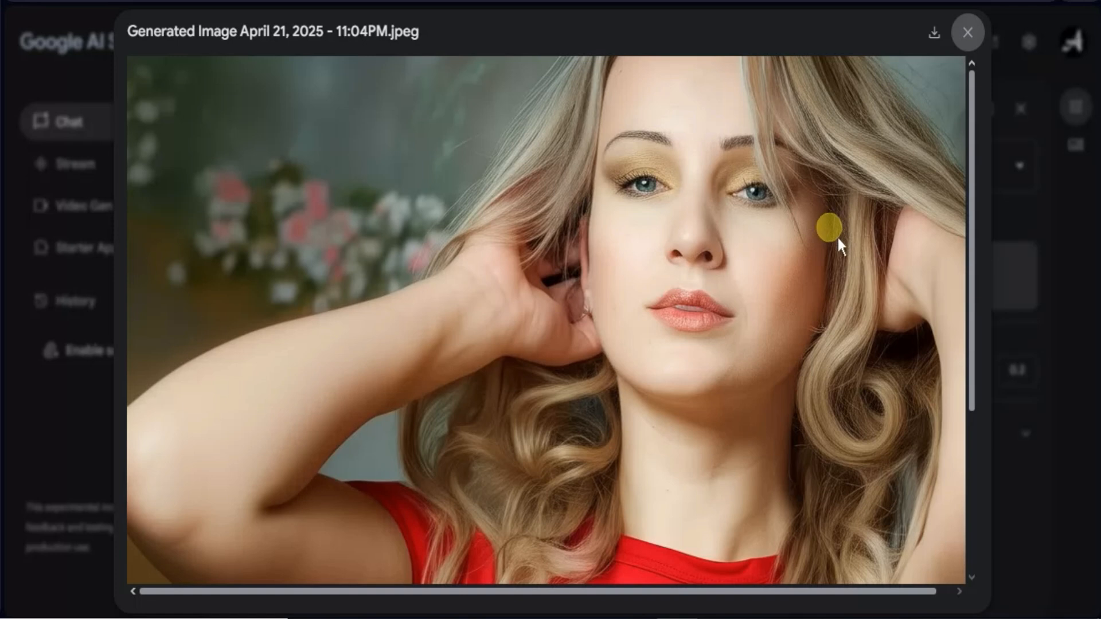
click(935, 35)
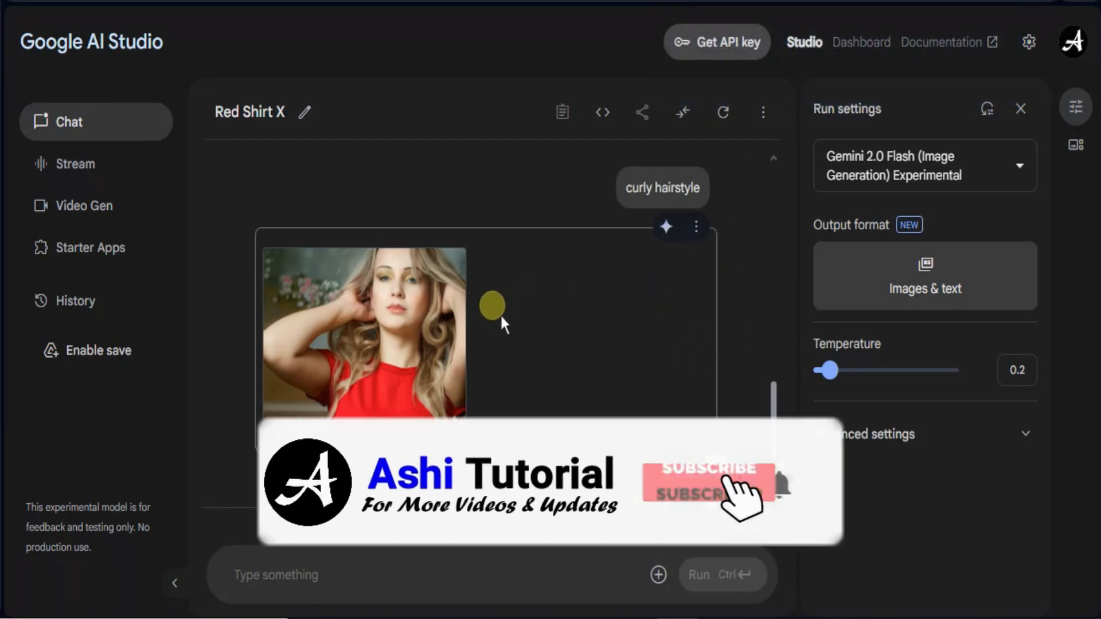
scroll(496, 321, up, 1)
scroll(496, 321, up, 5)
scroll(496, 318, down, 6)
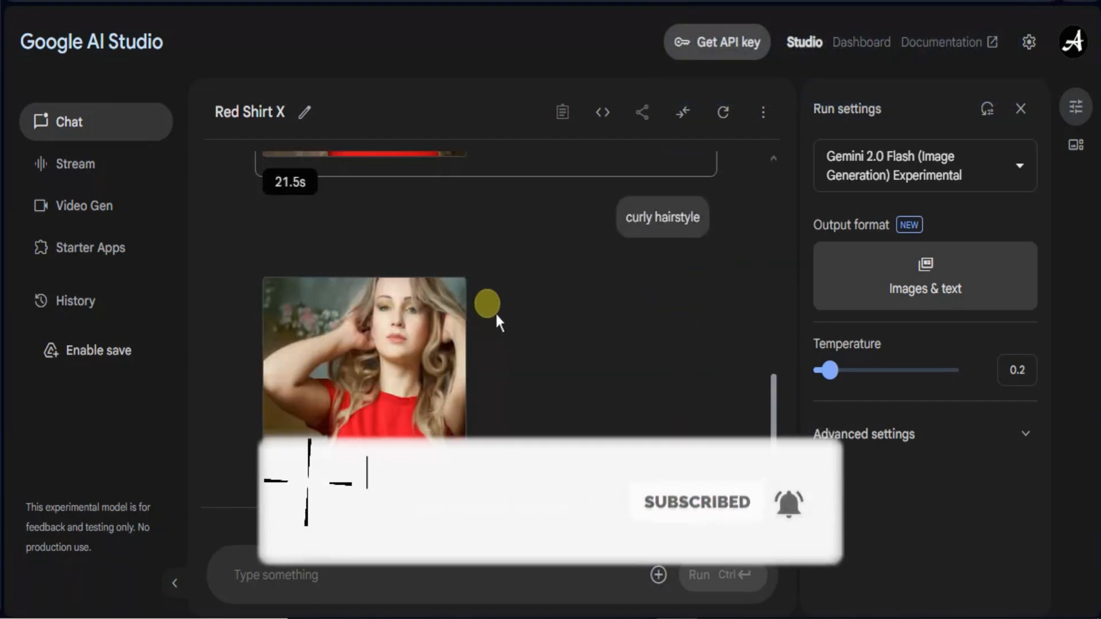